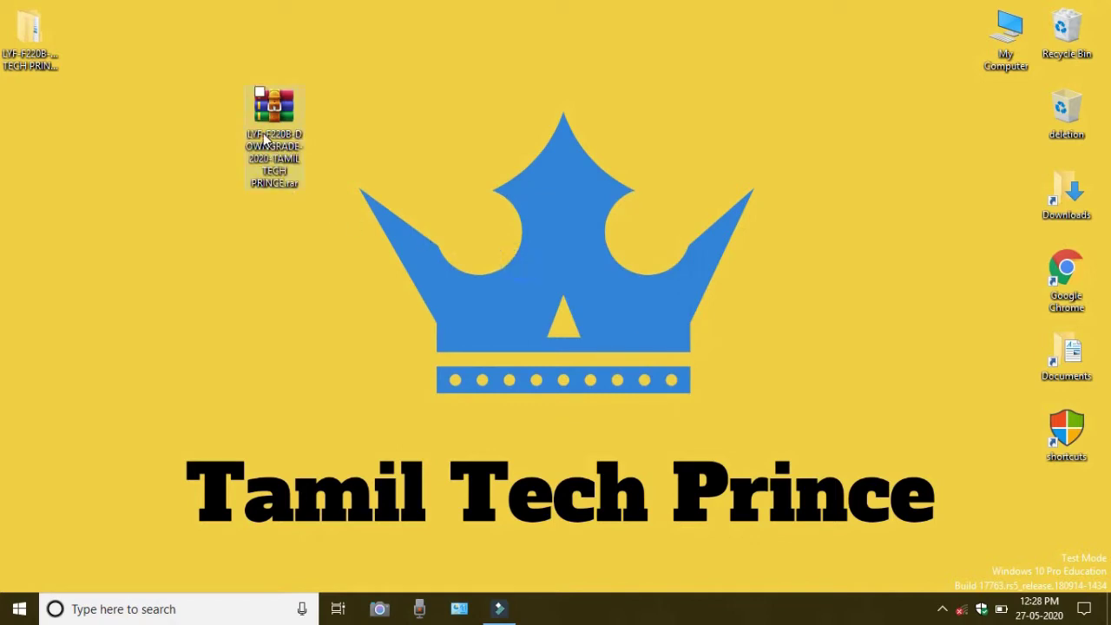
Delete the LYF-F220B downgrade RAR archive from the desktop and open the extracted folder of the same name.
drag(29, 48, 451, 130)
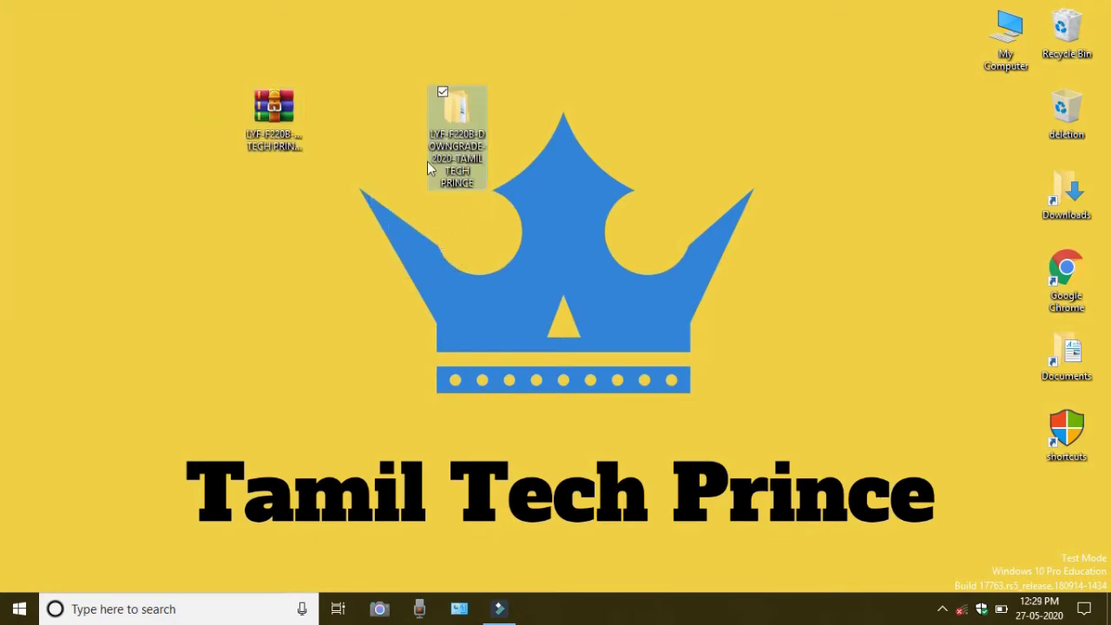
click(252, 139)
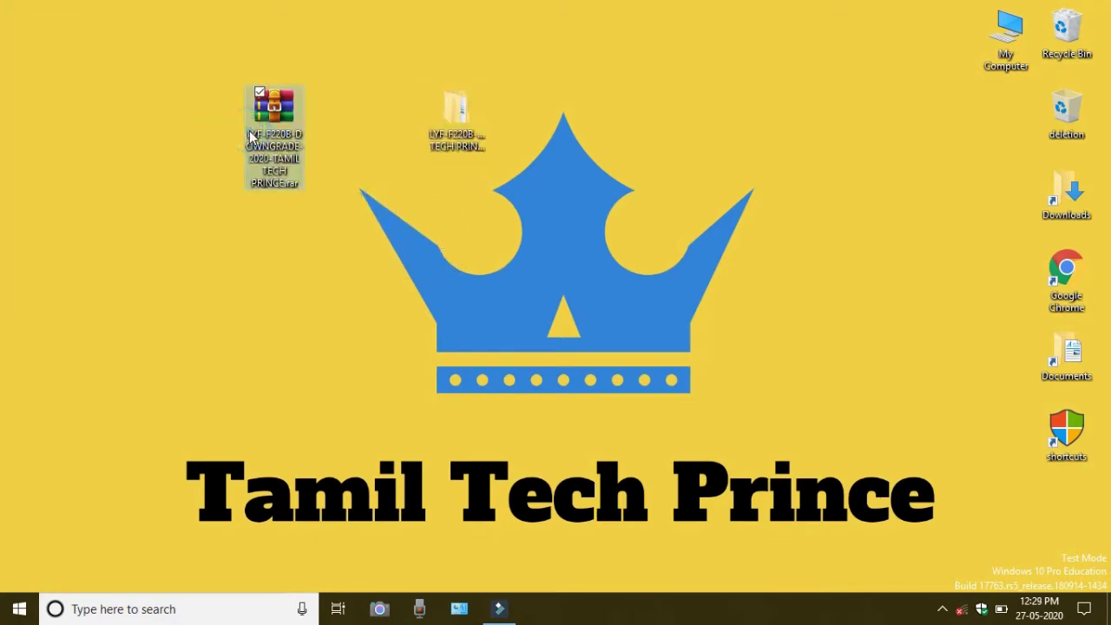
key(Delete)
right_click(318, 177)
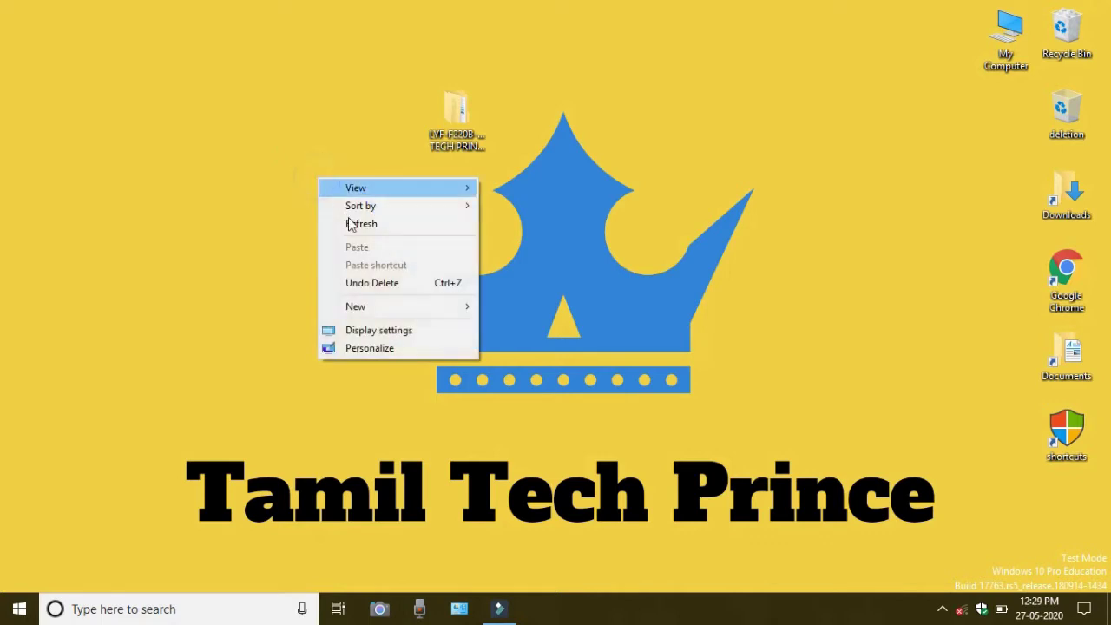
click(353, 219)
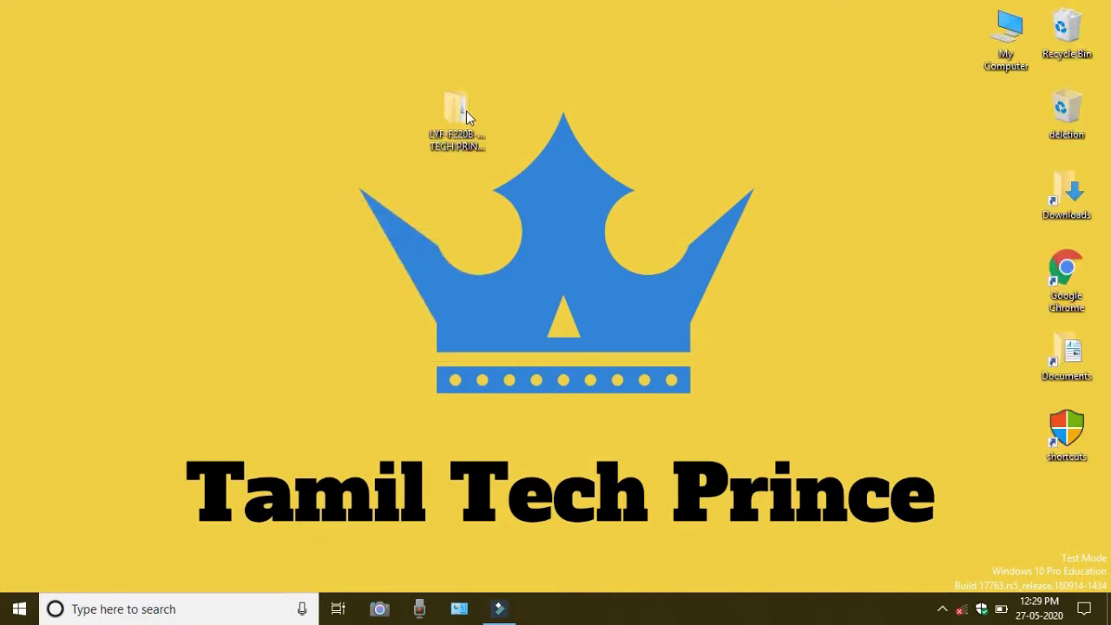
click(455, 118)
double_click(457, 122)
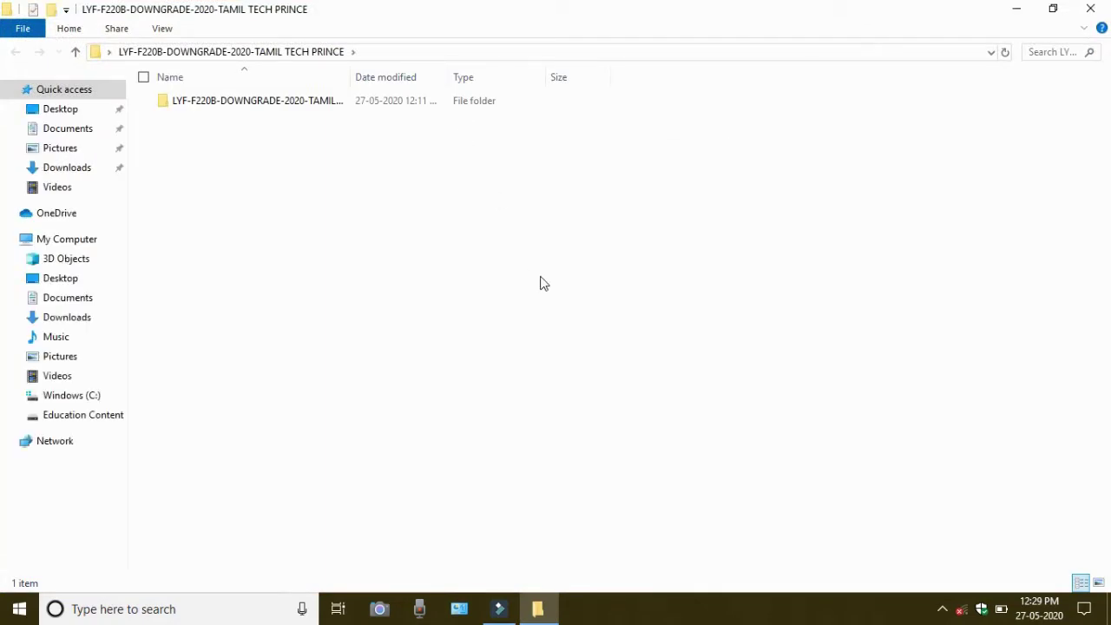
click(941, 608)
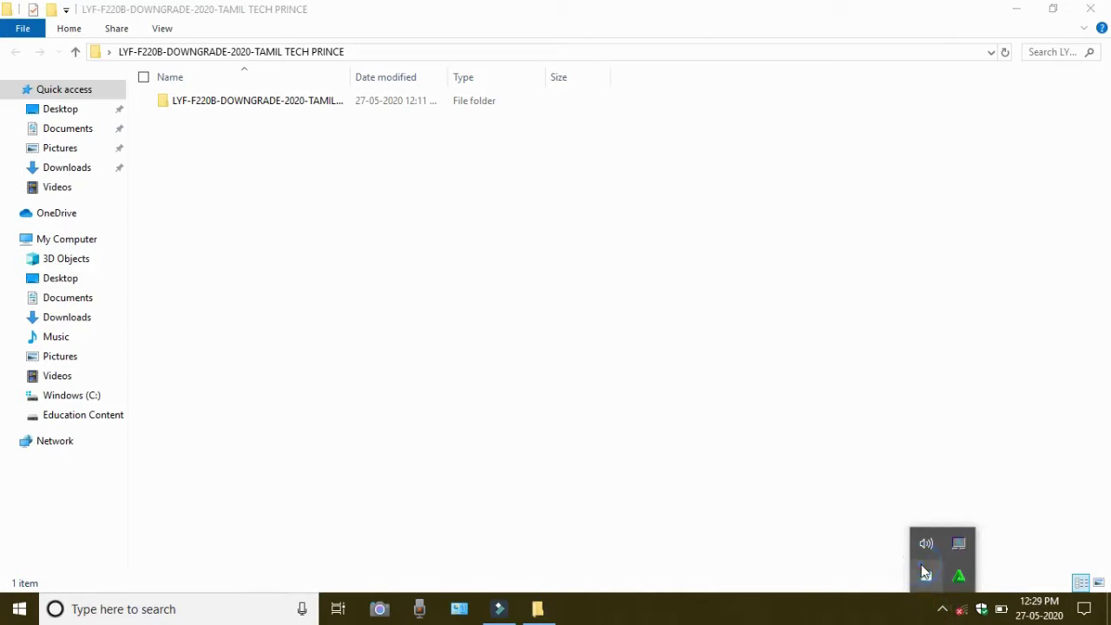
right_click(925, 571)
click(738, 475)
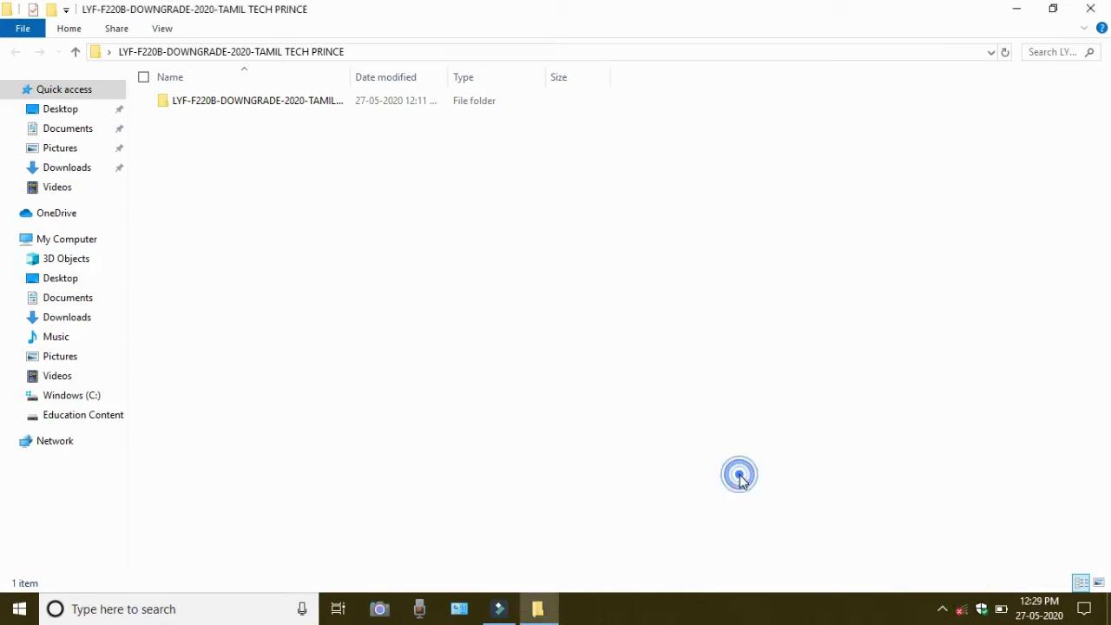
Launch setup.exe from the QPST.WIN.2.7 Installer-00425.1 folder inside the QPST.WIN.2.7 Installer flasher folder.
double_click(423, 111)
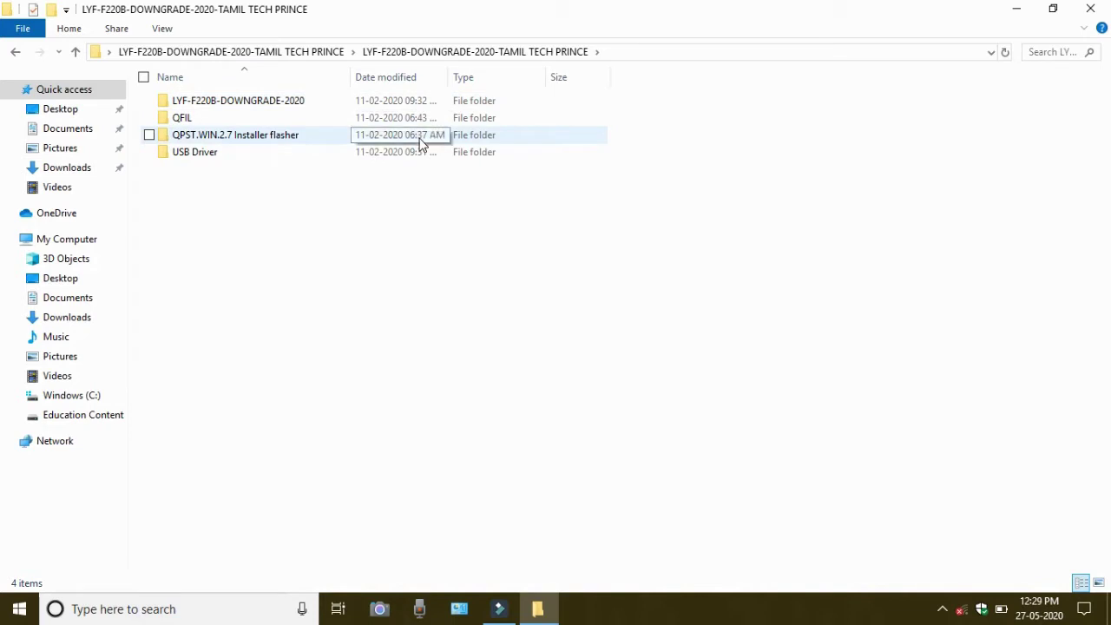
double_click(420, 143)
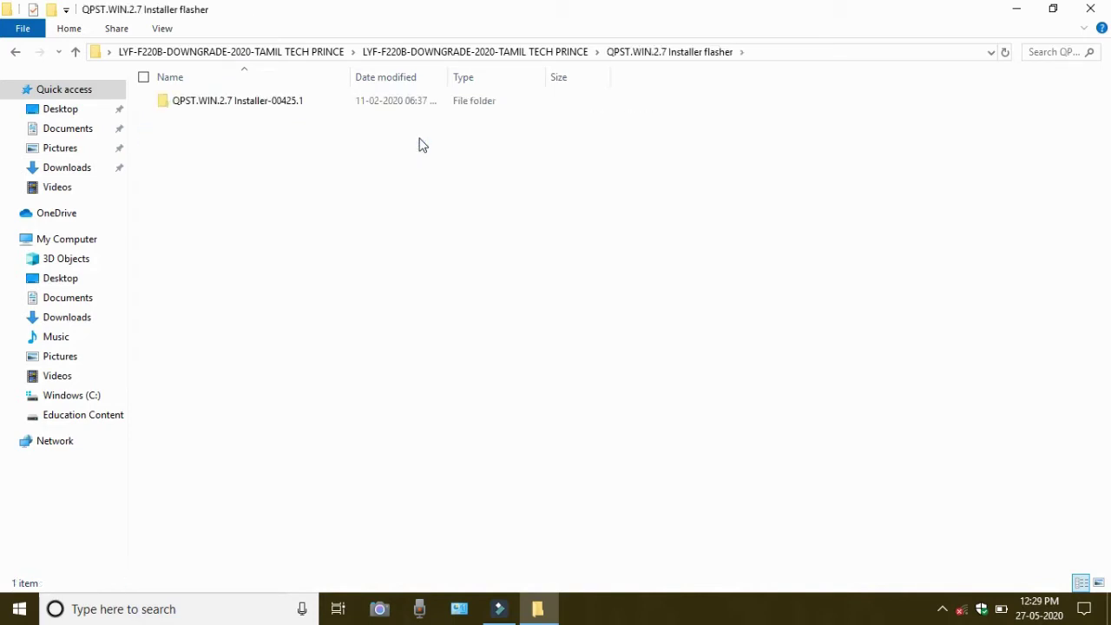
double_click(413, 104)
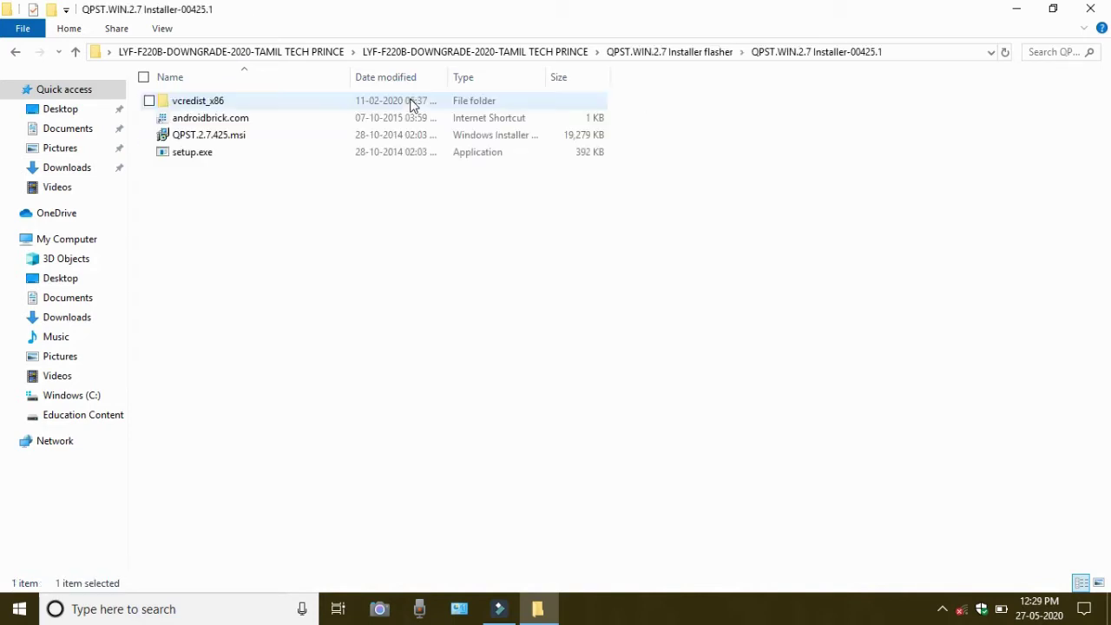
double_click(416, 153)
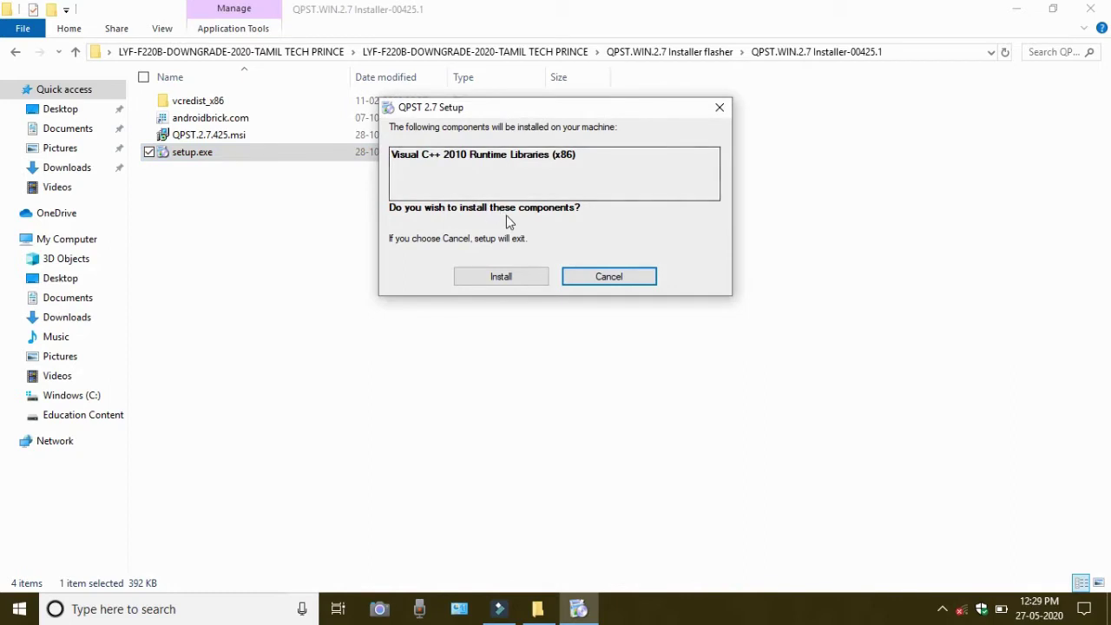
Install the Visual C++ 2010 Runtime Libraries (x86) required by QPST, accepting the license terms, and finish that setup.
click(486, 275)
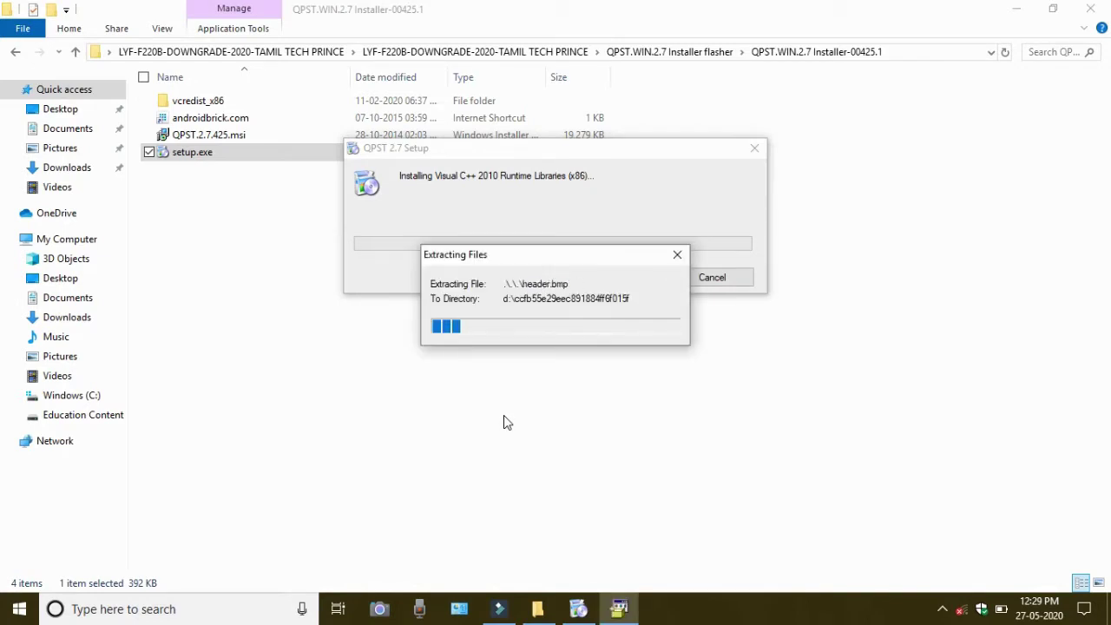
drag(502, 263, 490, 327)
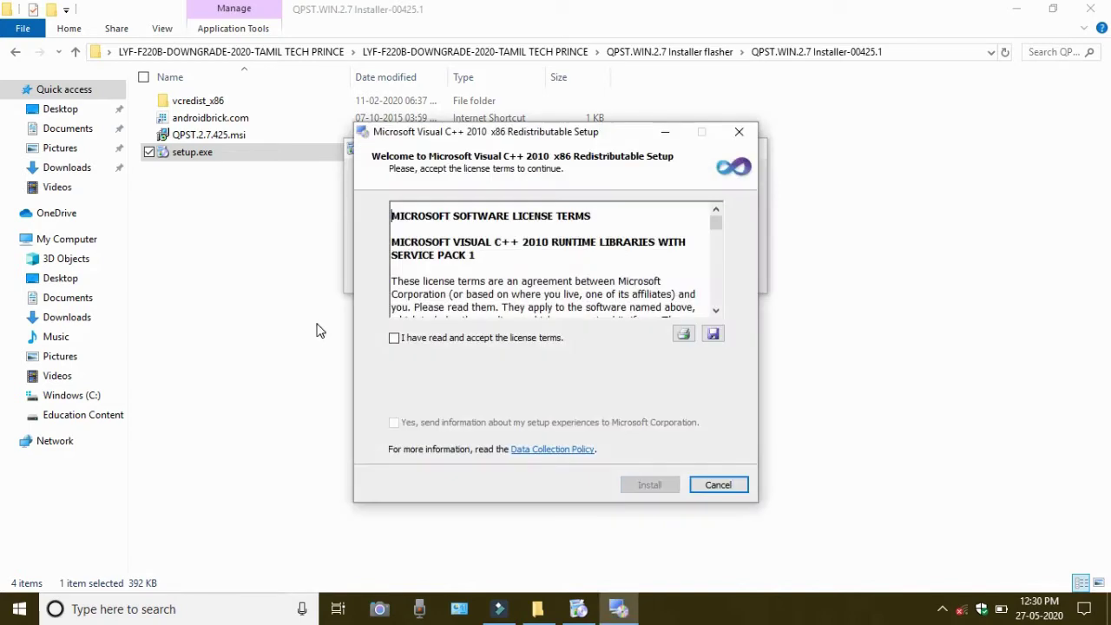
click(414, 338)
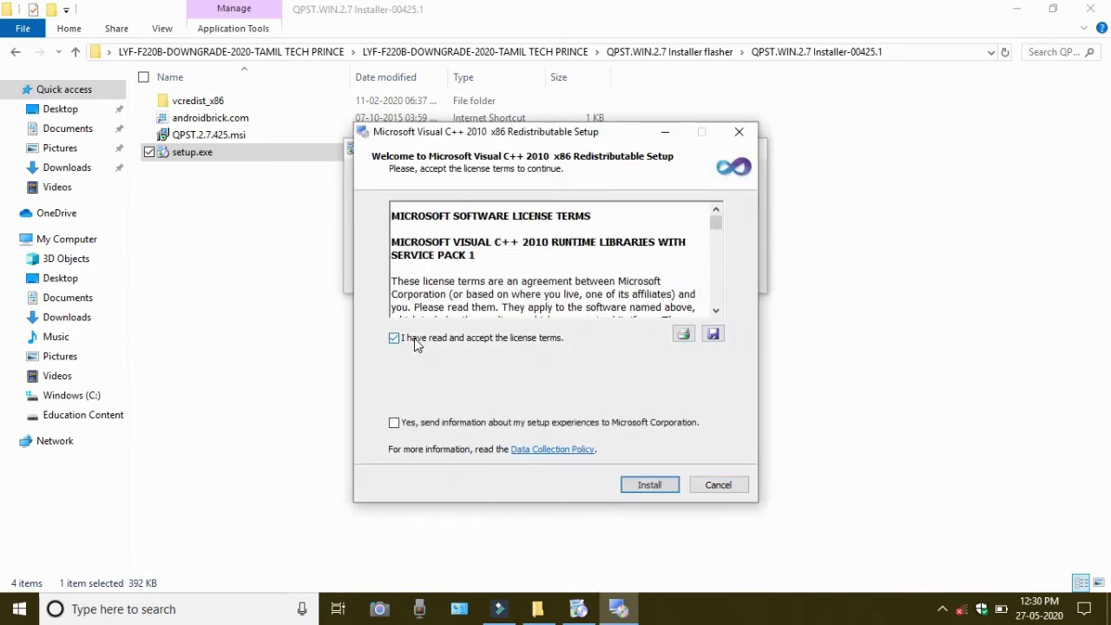
click(641, 484)
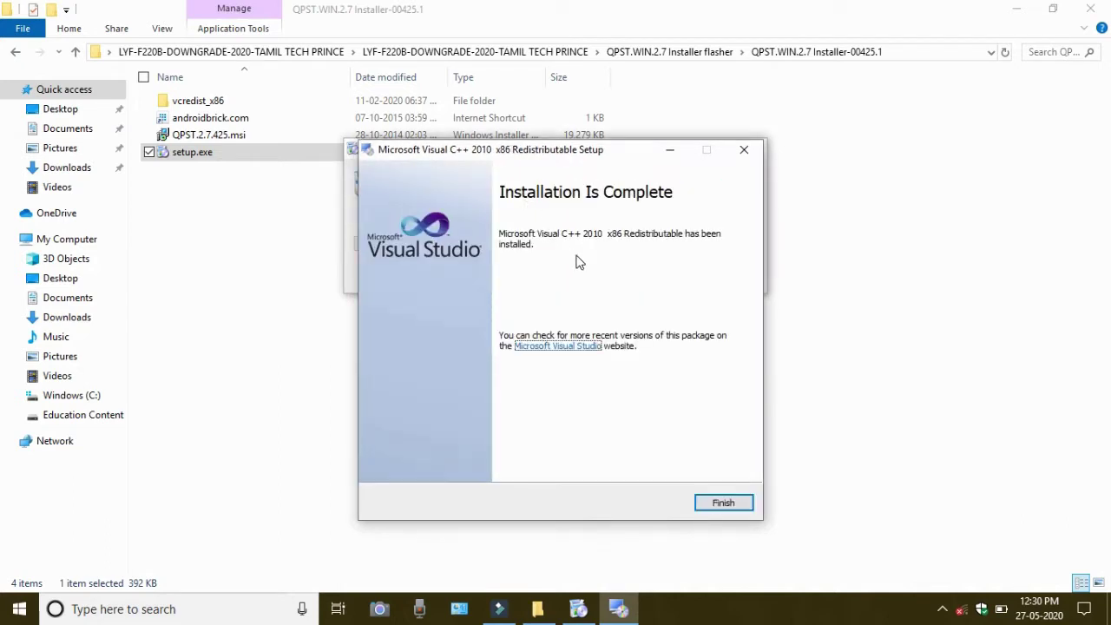
click(723, 503)
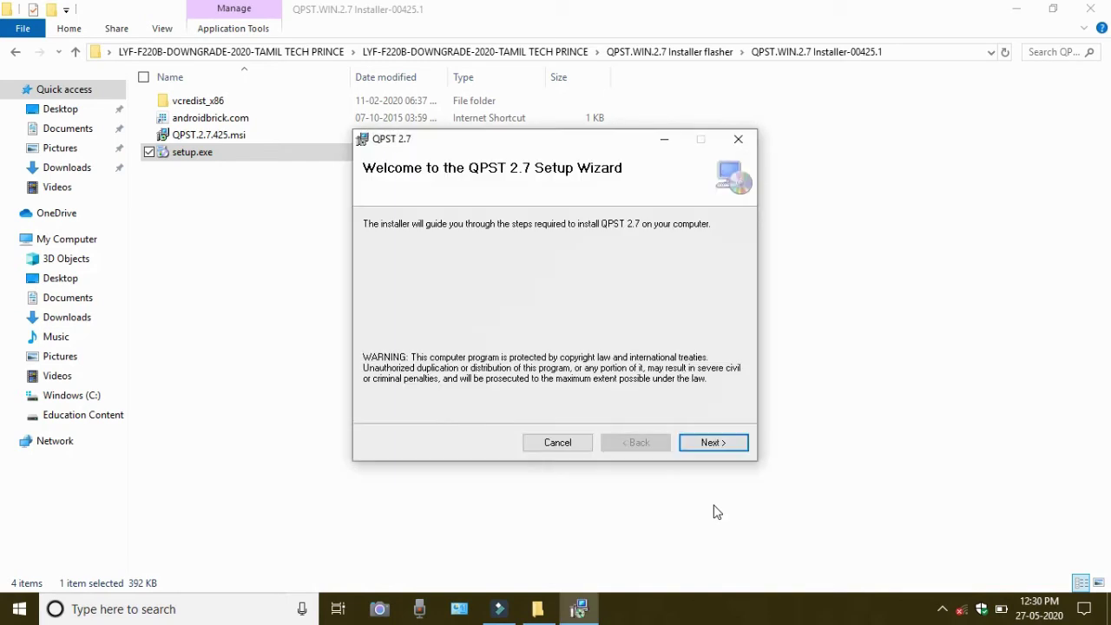
Install QPST 2.7 for everyone in the default folder, accepting the license agreement, and close the wizard when it completes.
click(717, 446)
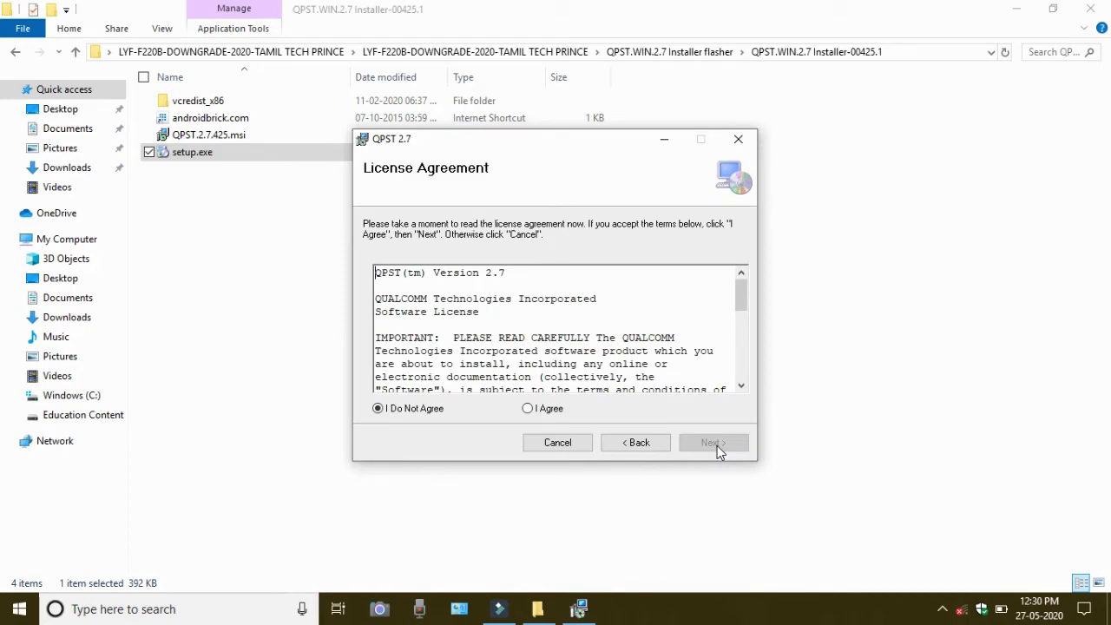
click(544, 412)
click(705, 445)
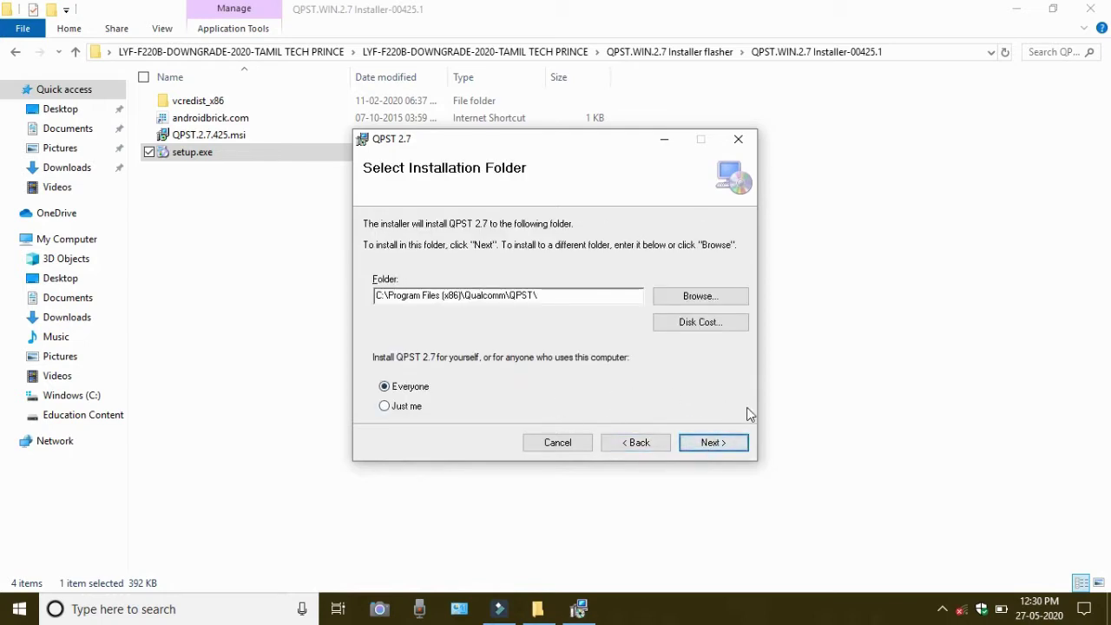
click(721, 445)
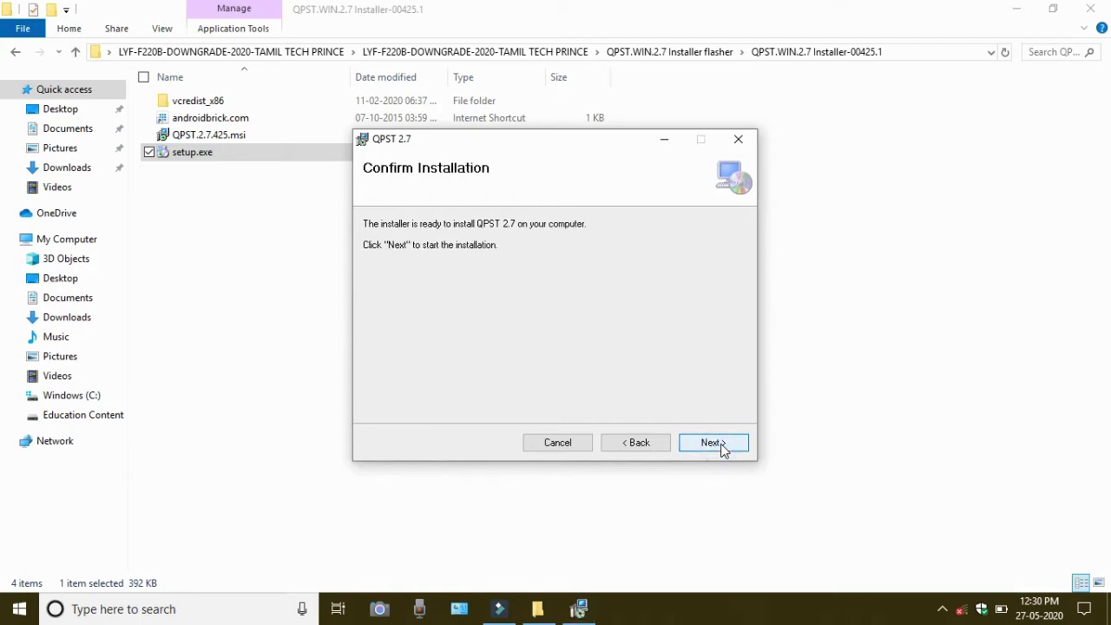
click(713, 443)
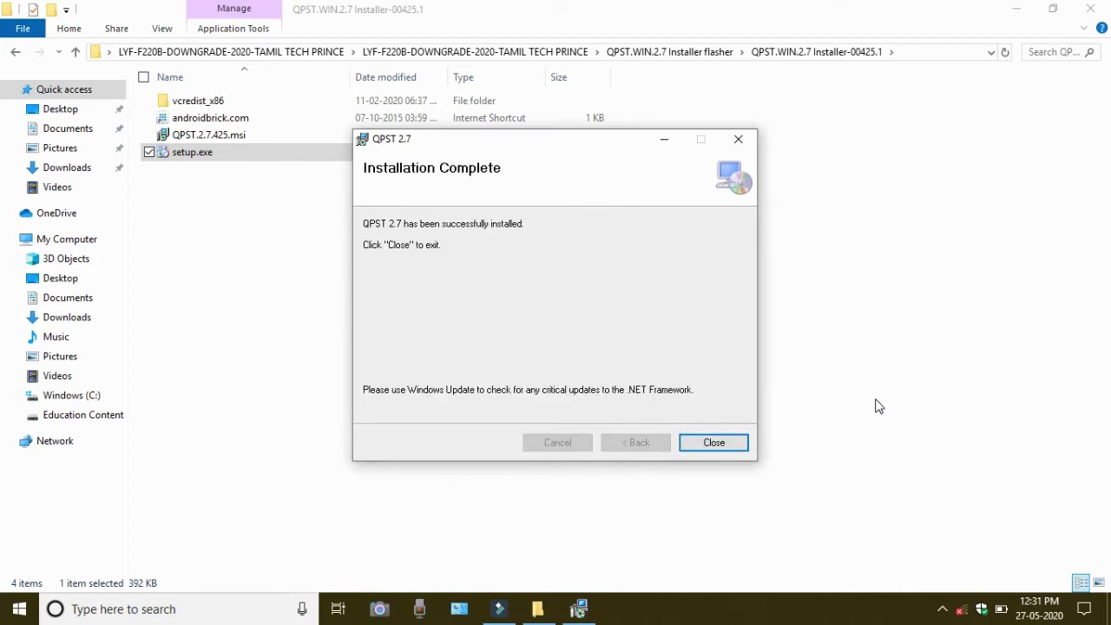
click(728, 442)
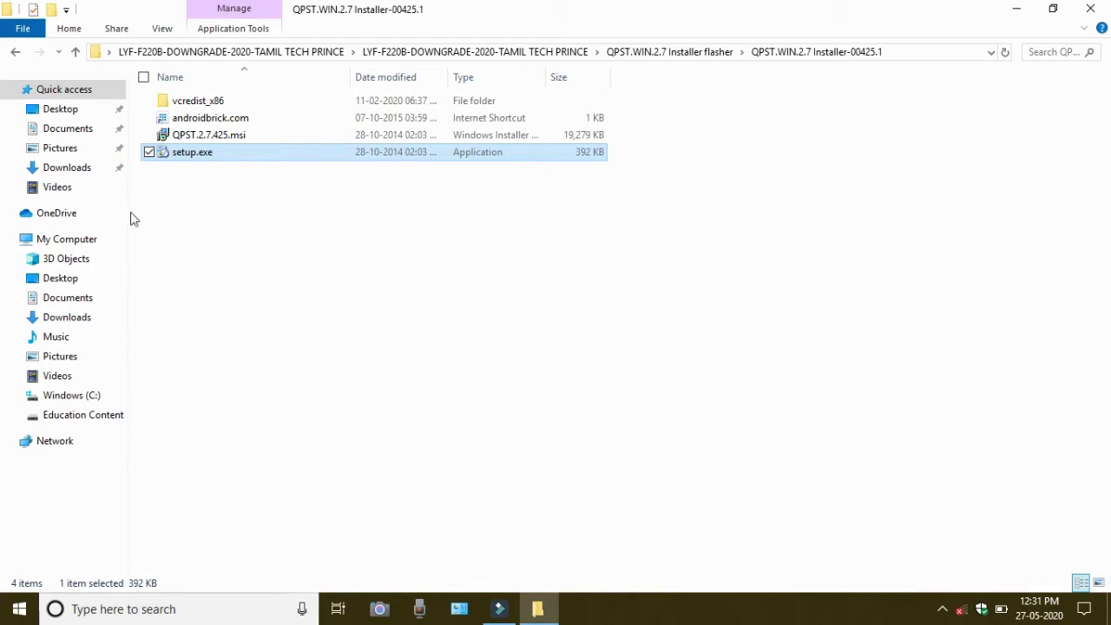
Go back to the main downgrade folder and launch QFIL.exe from the bin folder inside QFIL.
click(16, 53)
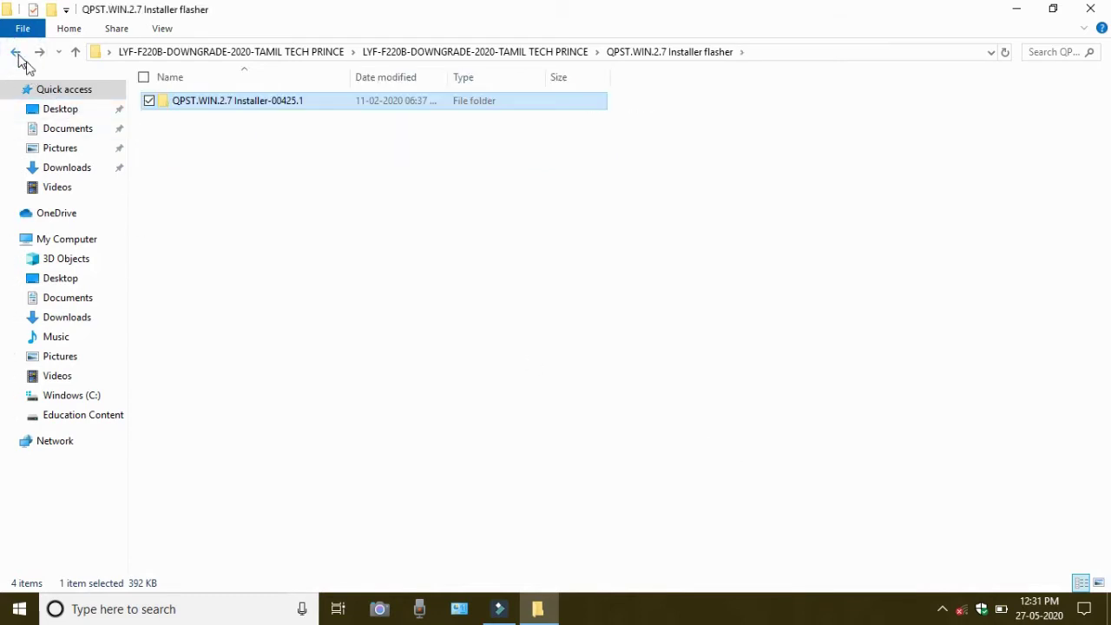
click(15, 56)
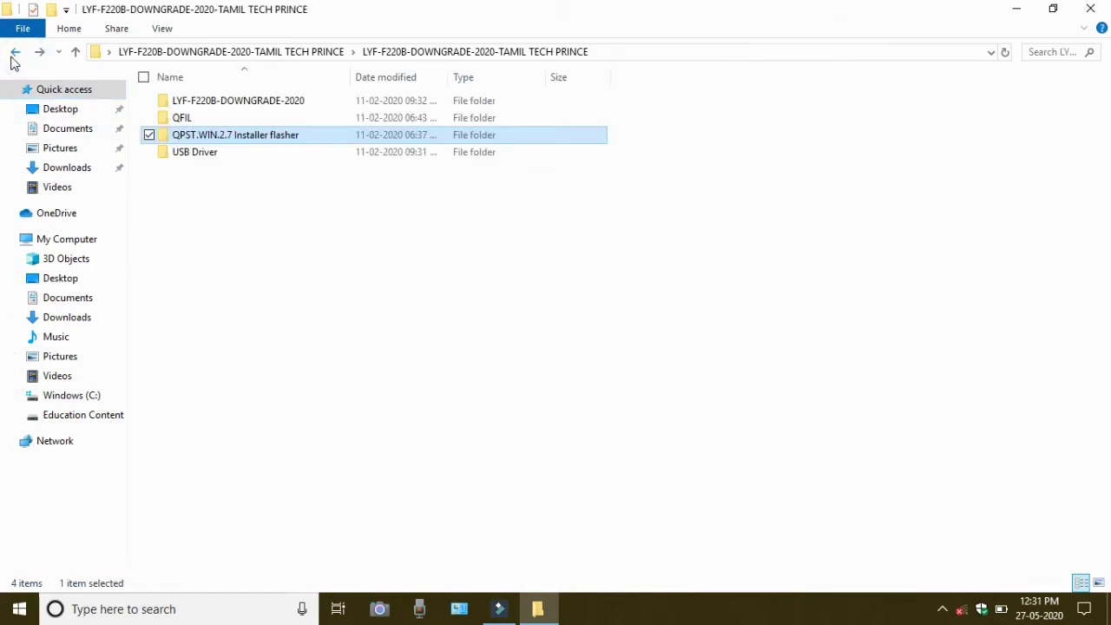
click(225, 118)
double_click(224, 118)
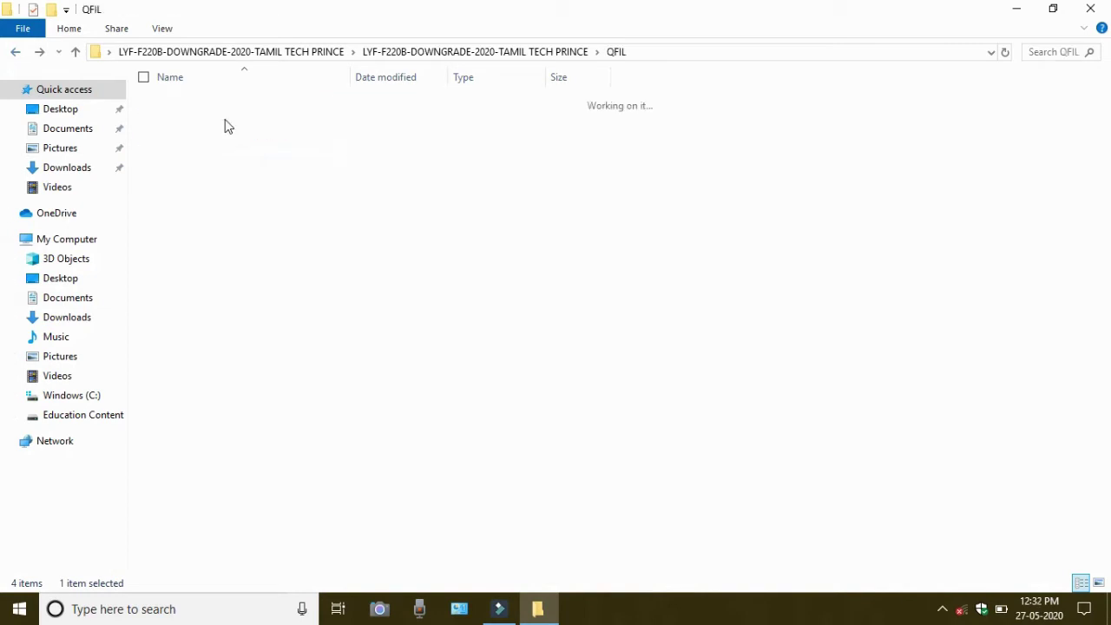
click(225, 120)
double_click(224, 119)
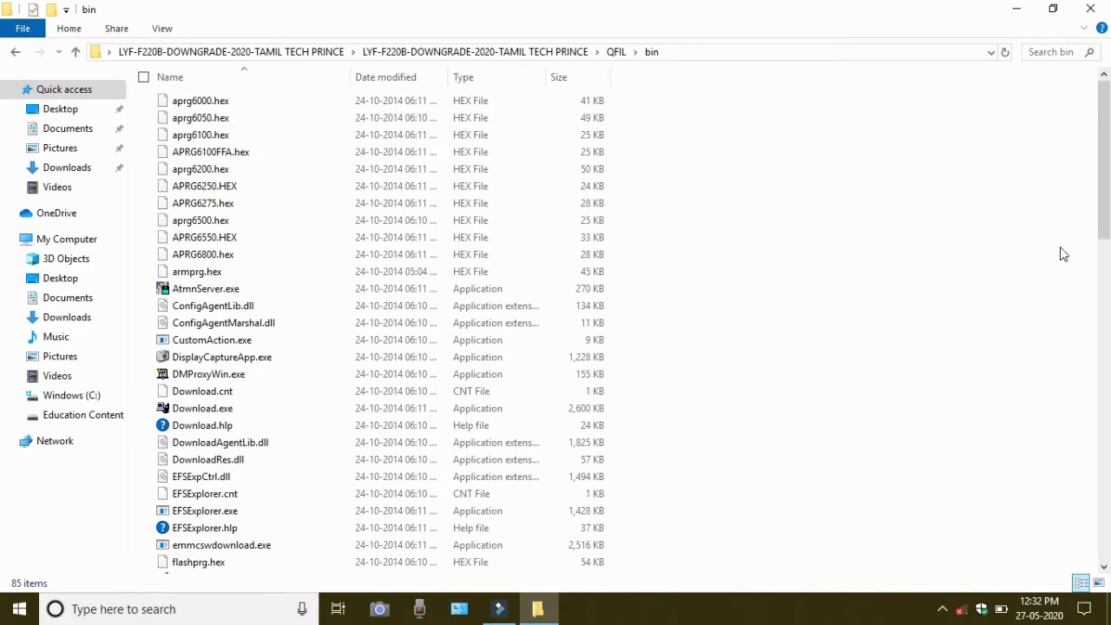
drag(1102, 202, 1109, 532)
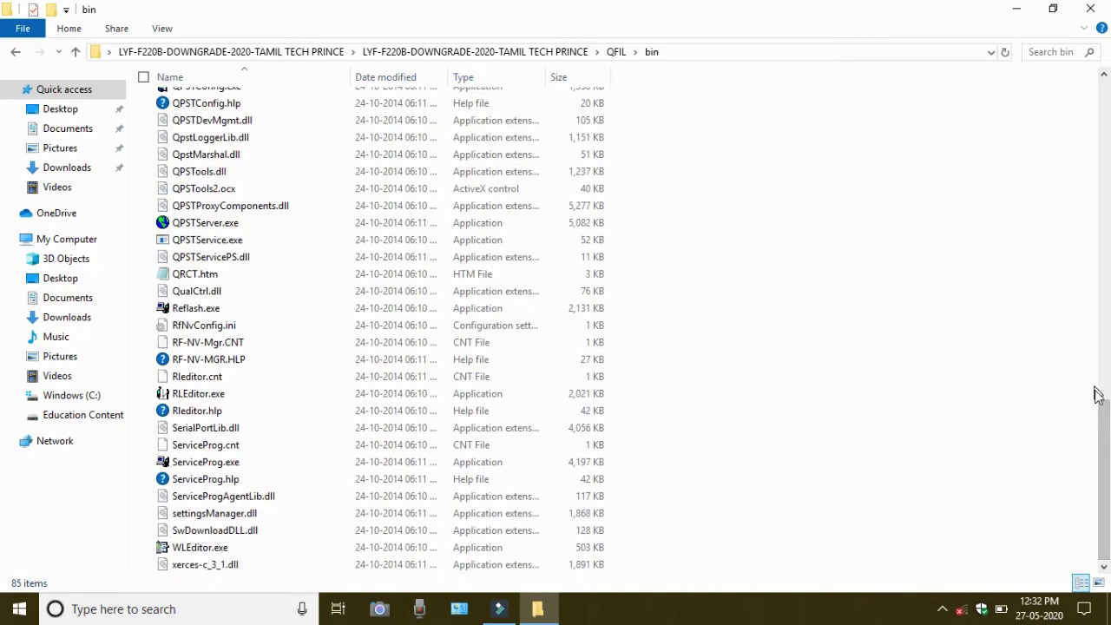
drag(1103, 429, 1108, 367)
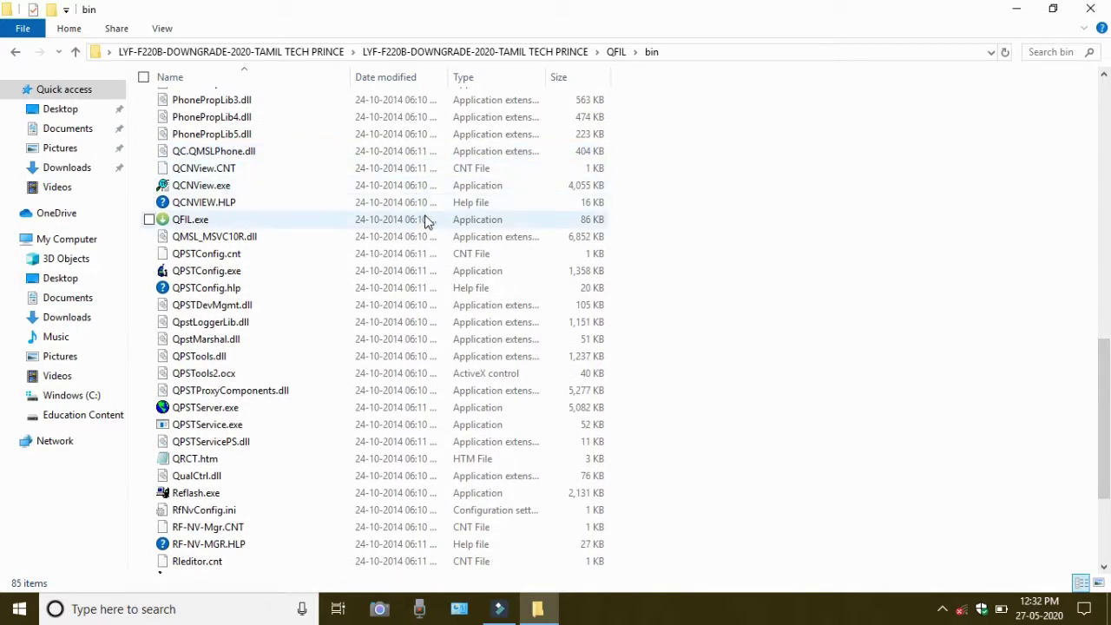
double_click(335, 225)
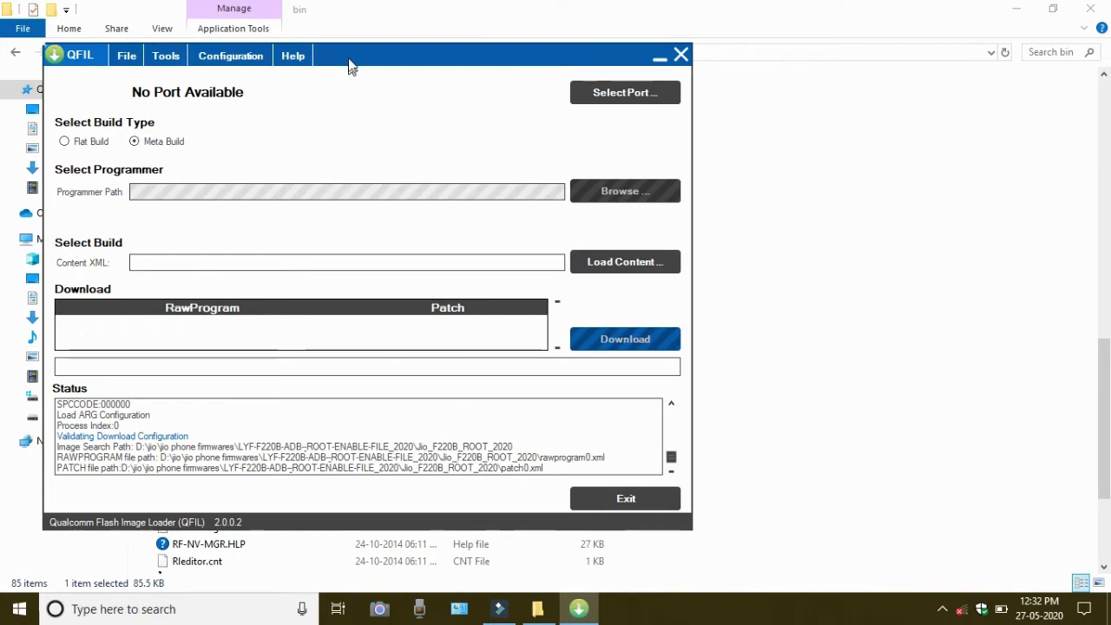
Load contents.xml from the LYF-F220B-DOWNGRADE-2020 folder on the desktop as the Meta Build content.
drag(347, 65, 545, 52)
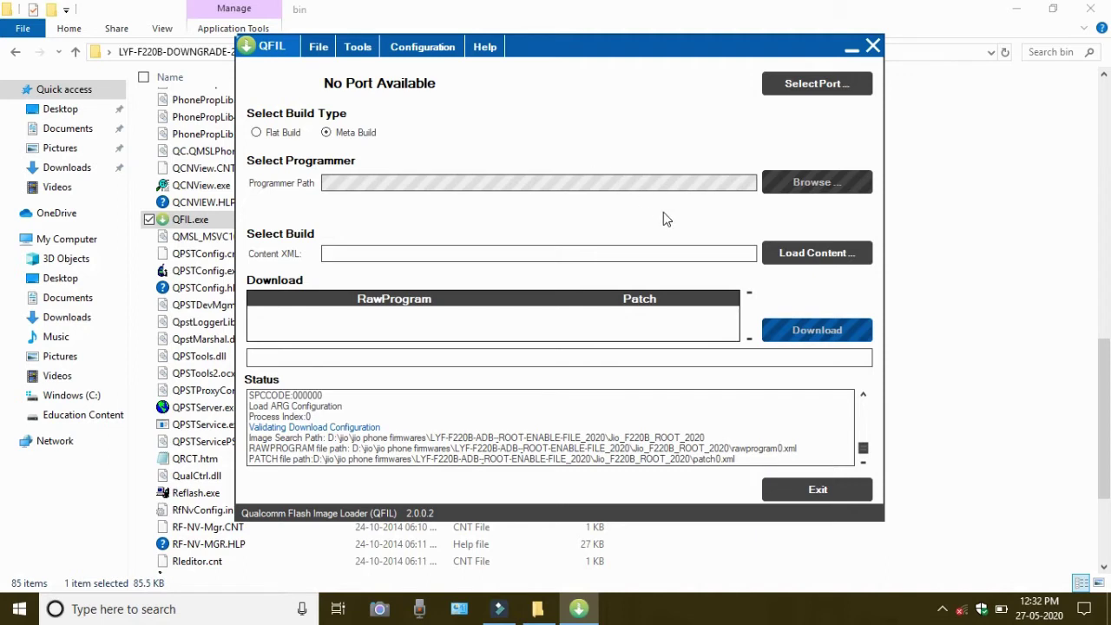
click(789, 251)
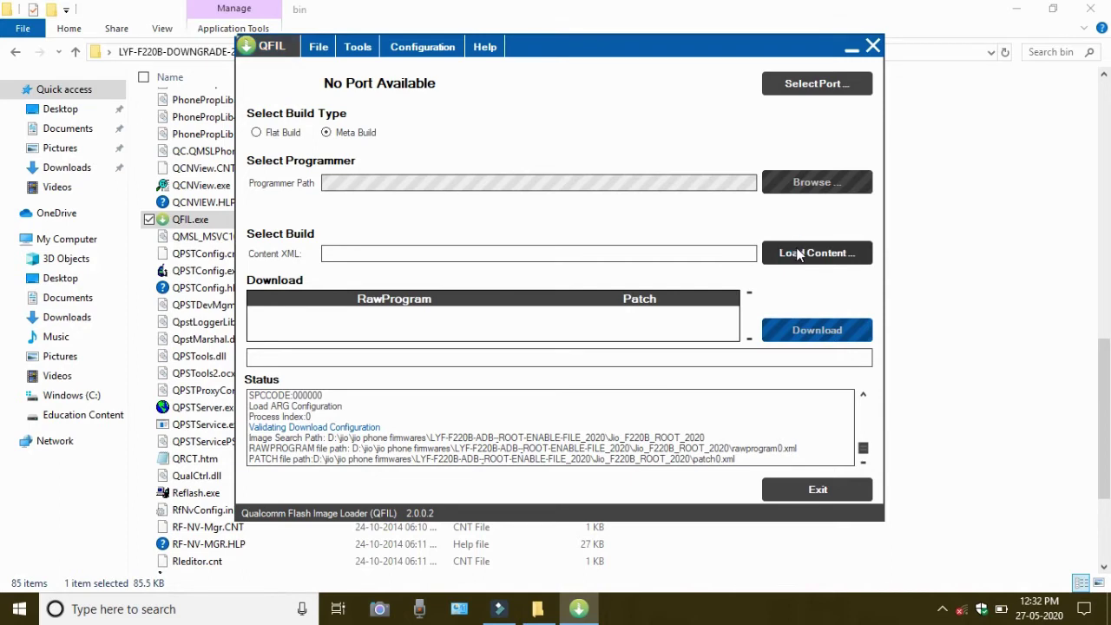
click(798, 252)
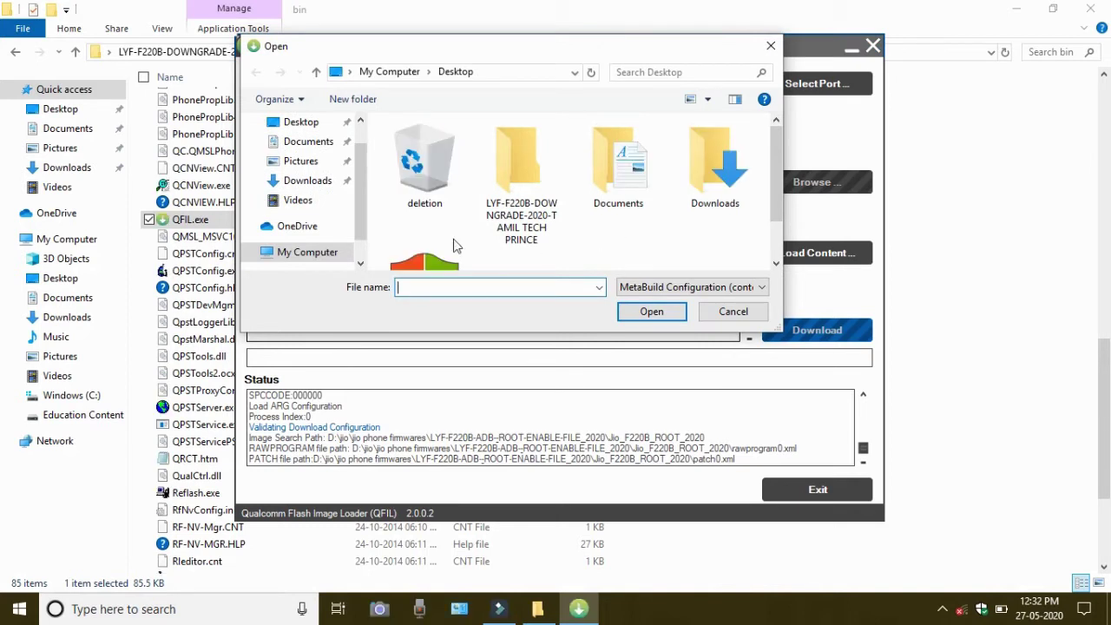
scroll(285, 179, down, 2)
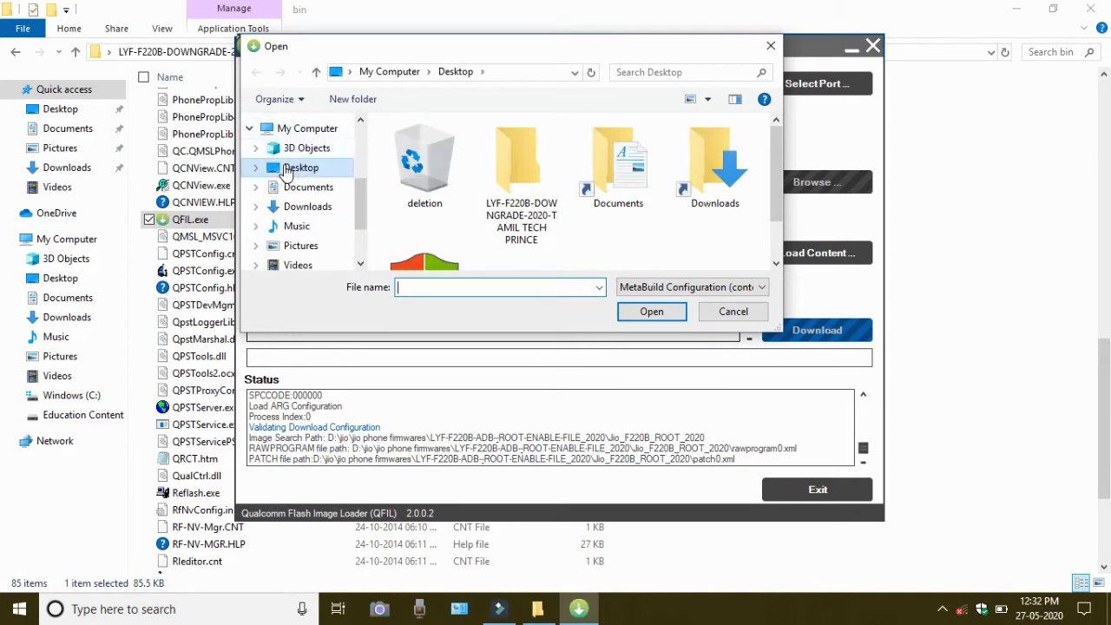
click(287, 171)
double_click(523, 221)
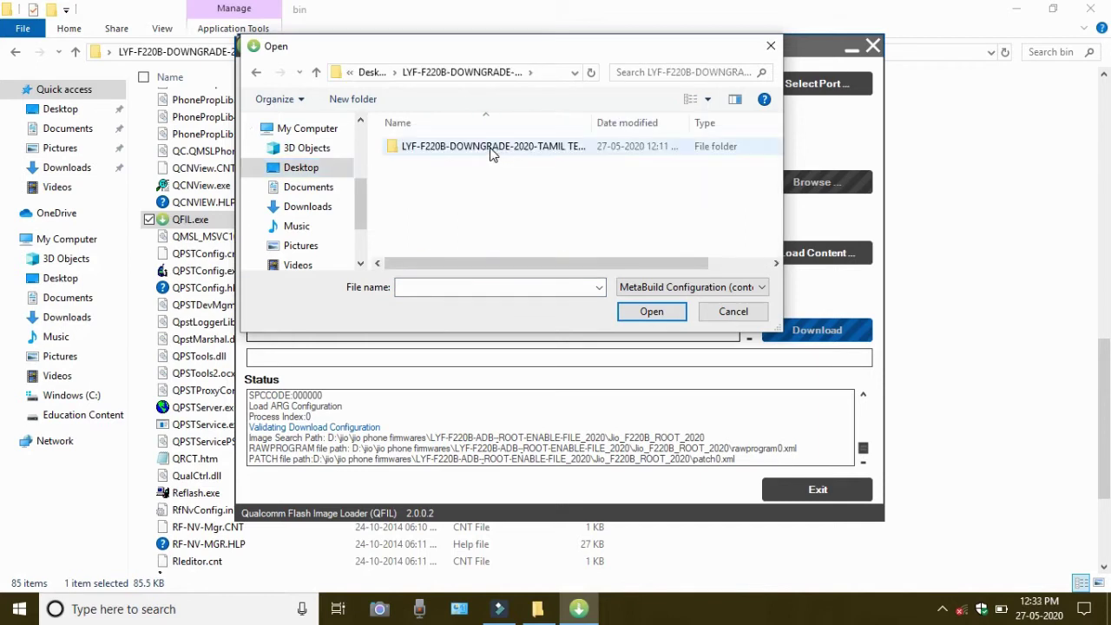
double_click(491, 147)
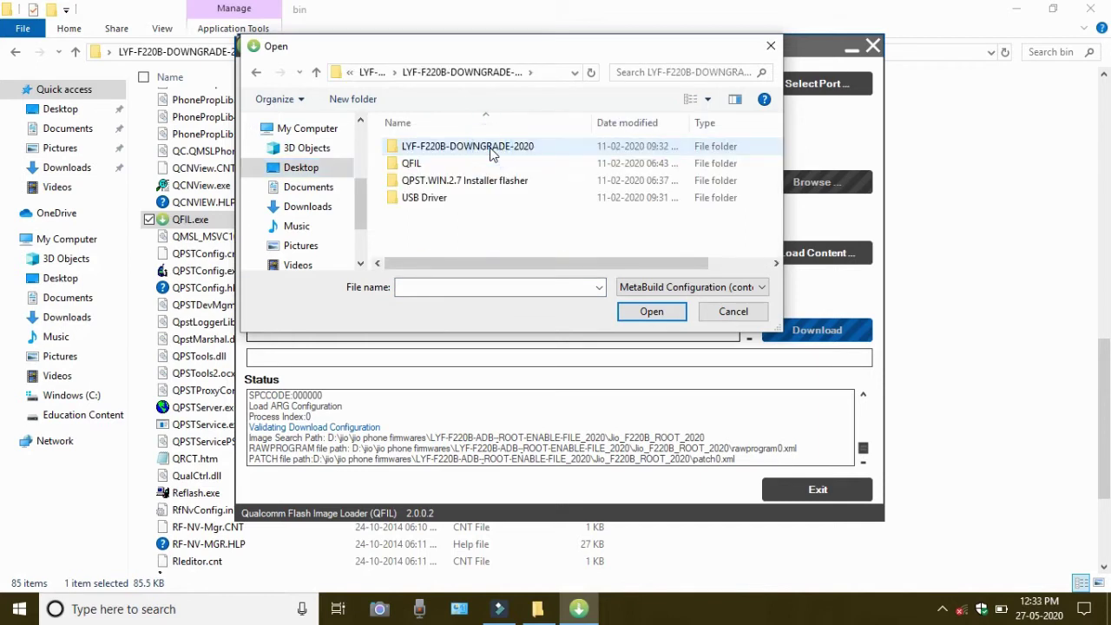
double_click(491, 148)
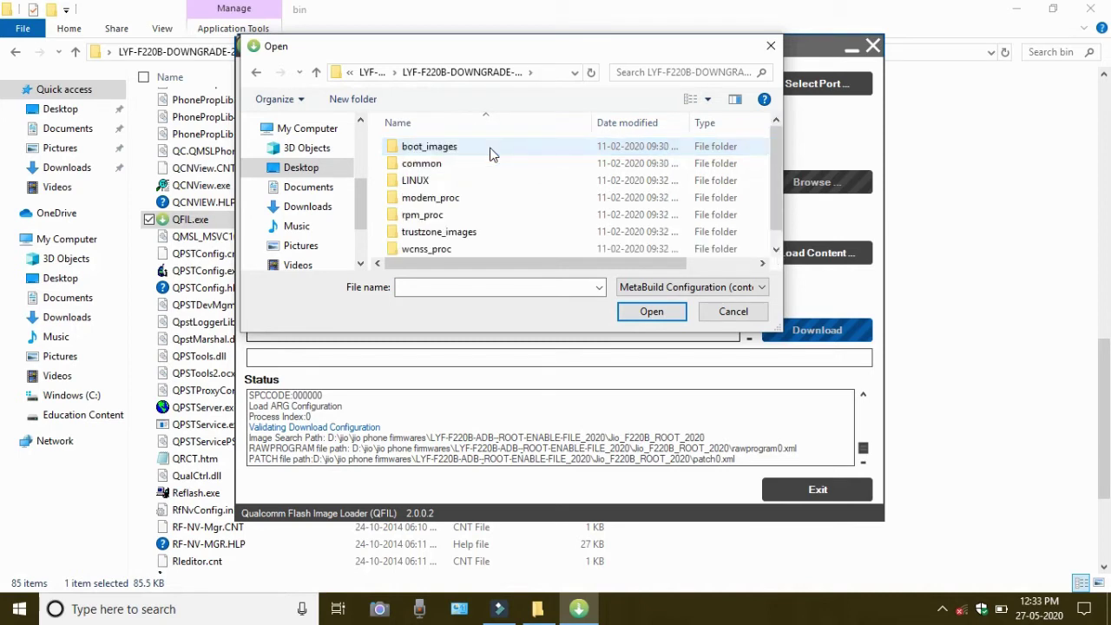
drag(776, 177, 777, 235)
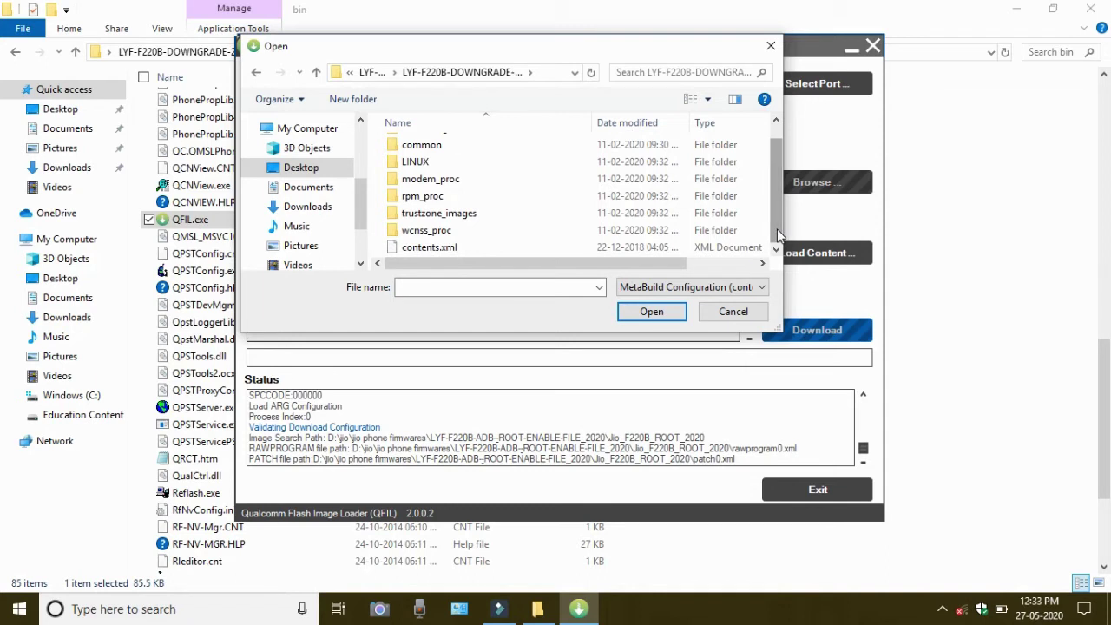
double_click(693, 248)
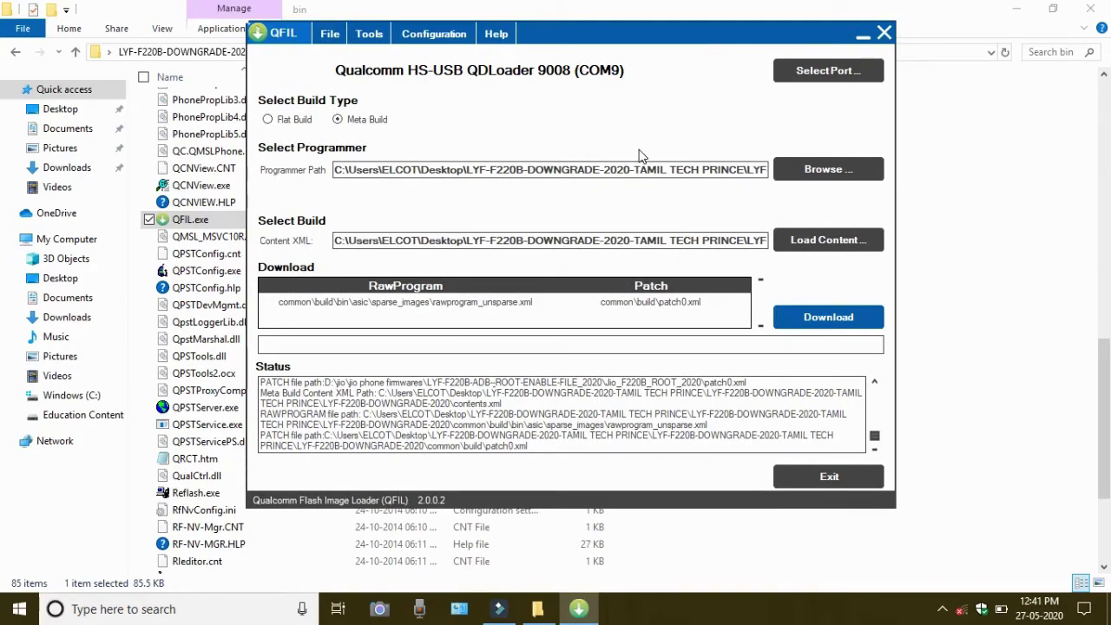
Start downloading the loaded firmware build to the phone connected as Qualcomm HS-USB QDLoader 9008 (COM9).
click(808, 325)
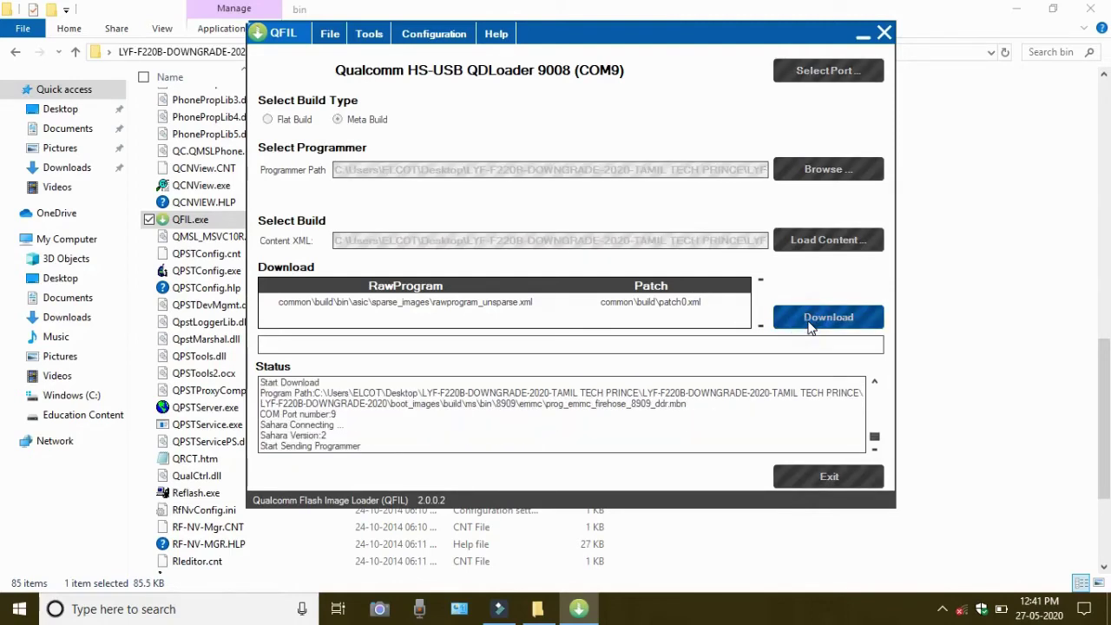